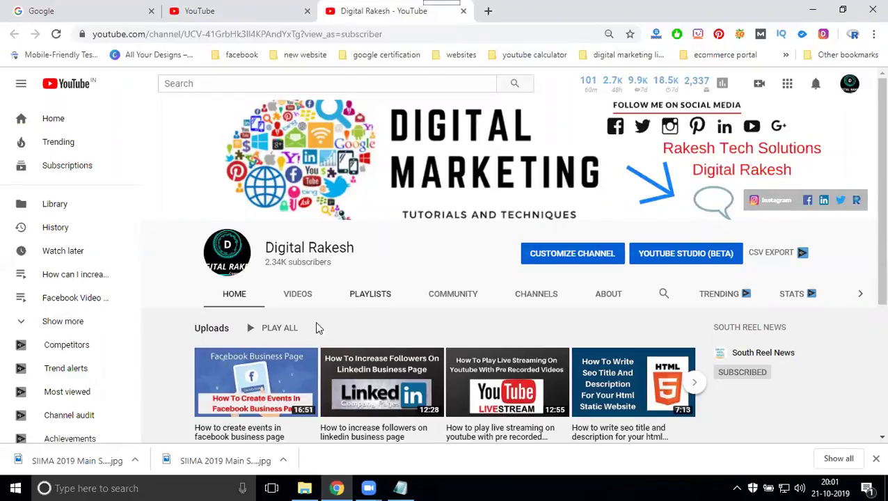
# - List the channel's uploaded videos and open the LinkedIn followers video in a new tab
pyautogui.scroll(-3, 297, 289)
pyautogui.scroll(2, 337, 234)
pyautogui.click(298, 231)
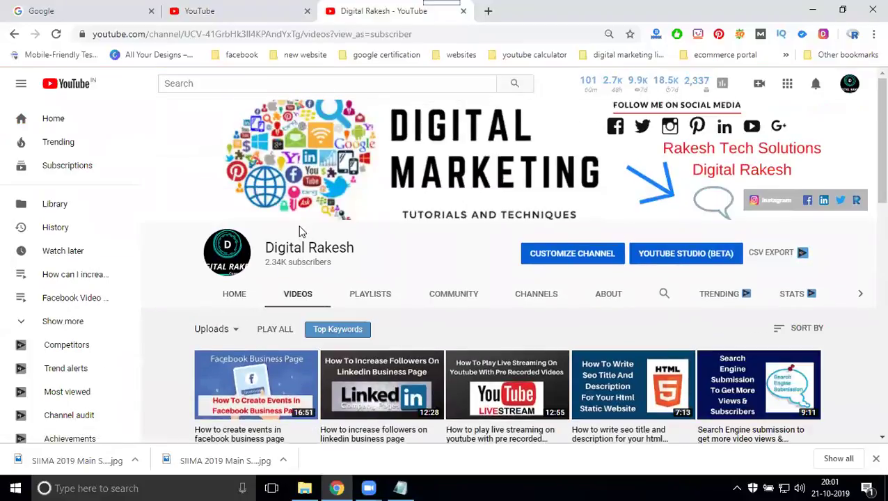
pyautogui.middleClick(381, 383)
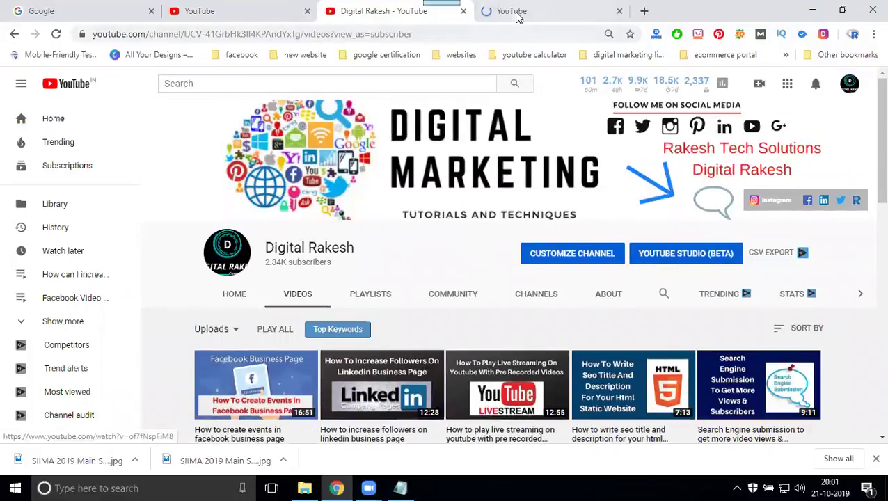
# - Switch to the new LinkedIn followers video tab and skip the ad
pyautogui.click(519, 11)
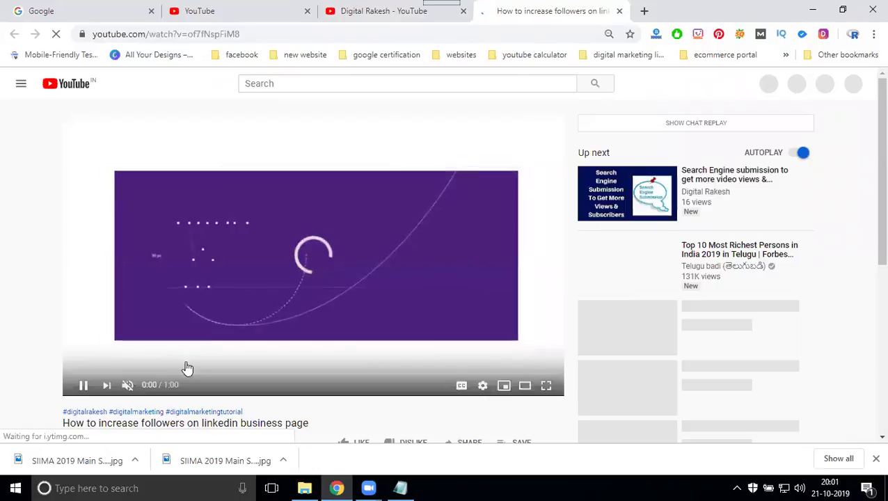
pyautogui.scroll(-2, 504, 286)
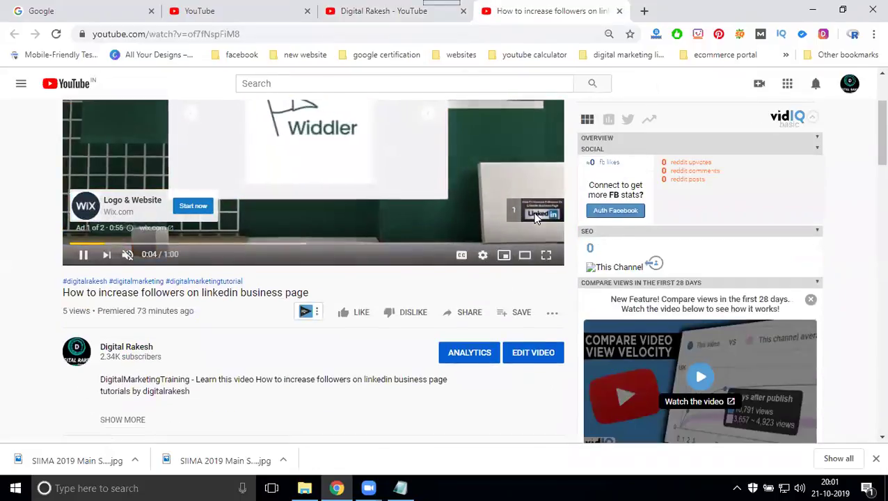
pyautogui.click(532, 210)
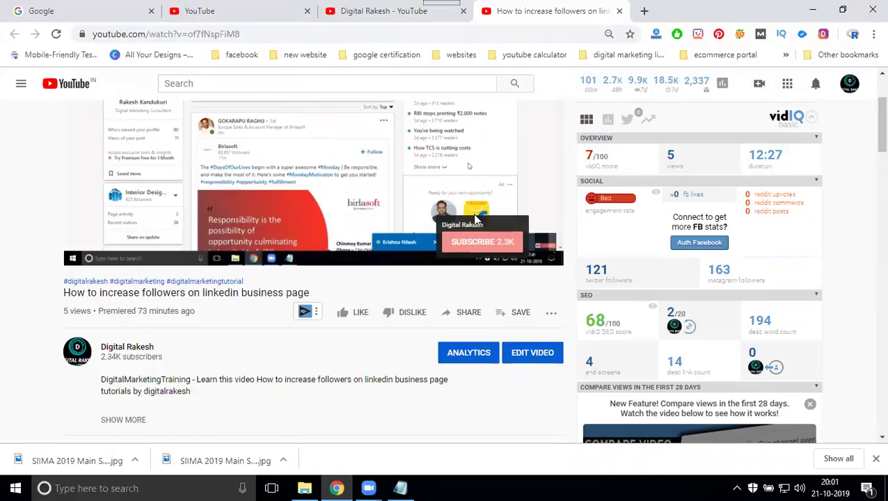
# - Seek through the video to 12:18 of 12:27 so its end-screen suggestions appear
pyautogui.click(389, 245)
pyautogui.click(504, 245)
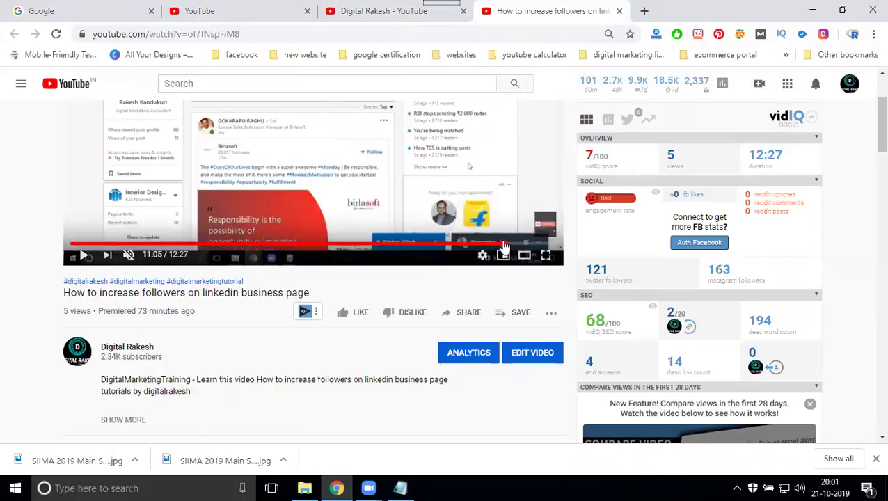
pyautogui.click(463, 245)
pyautogui.scroll(2, 391, 344)
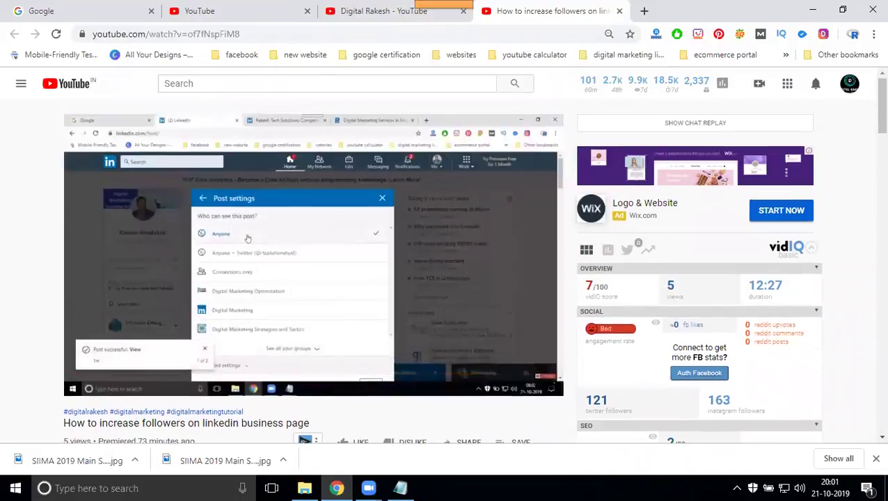
pyautogui.click(548, 374)
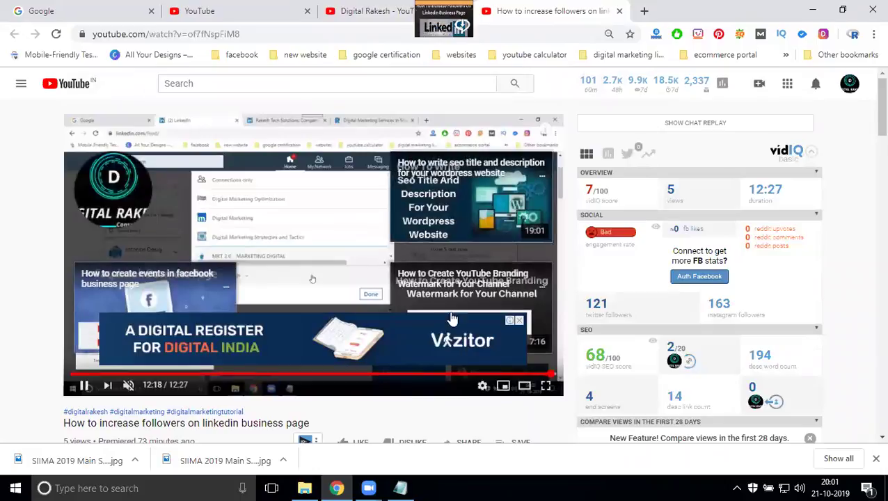
pyautogui.moveTo(167, 184)
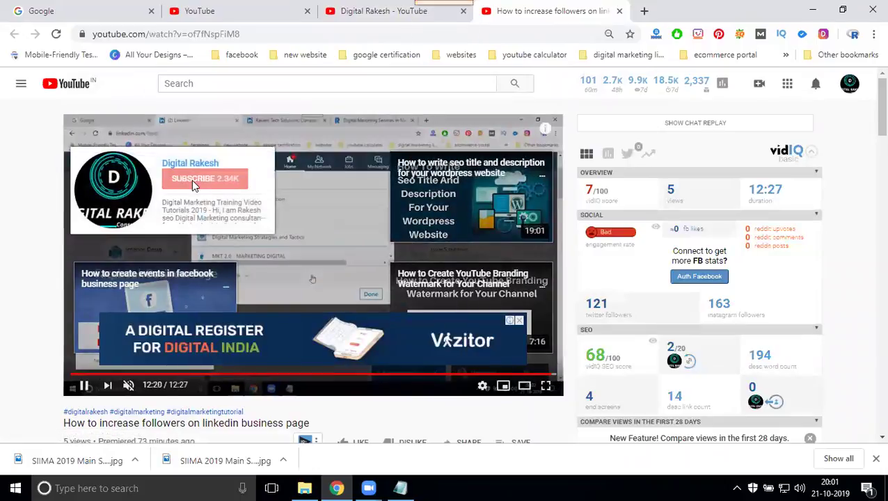
# - Load the video's URL in a new incognito window, mute it and skip the ad
pyautogui.click(216, 35)
pyautogui.hotkey('ctrl', 'c')
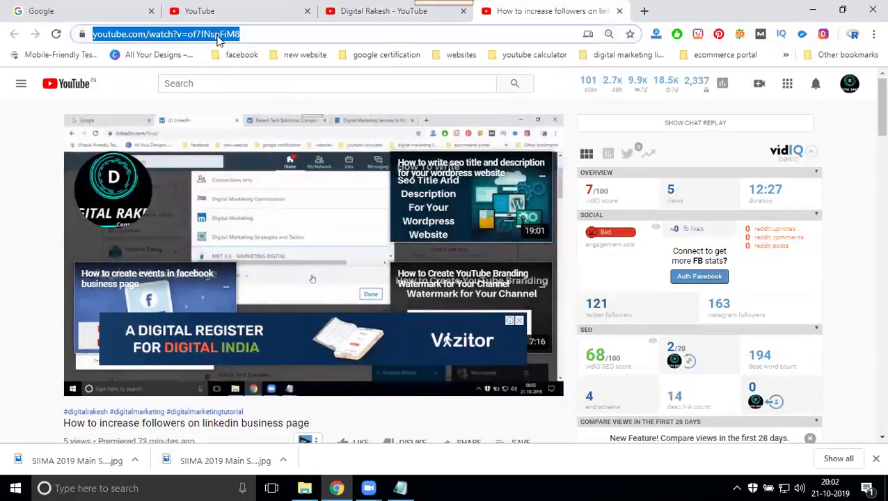
pyautogui.click(873, 33)
pyautogui.click(784, 85)
pyautogui.hotkey('ctrl', 'v')
pyautogui.press('Return')
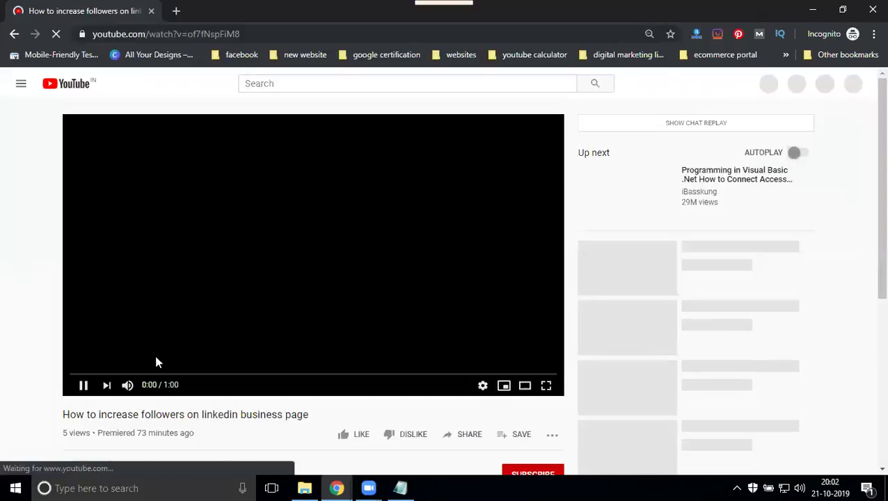
pyautogui.click(128, 387)
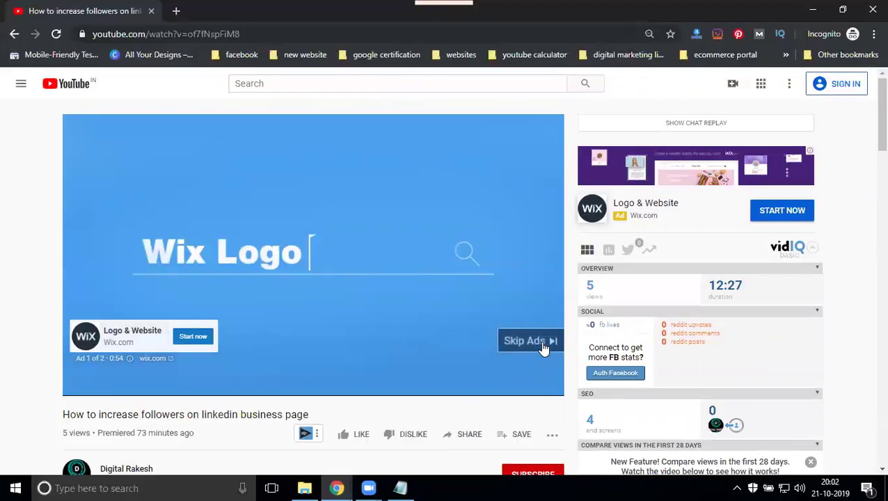
pyautogui.click(541, 340)
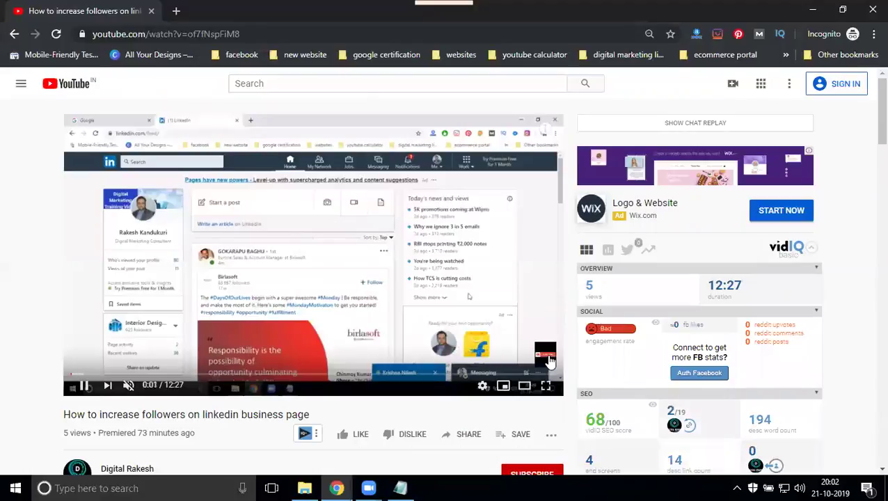
pyautogui.click(548, 355)
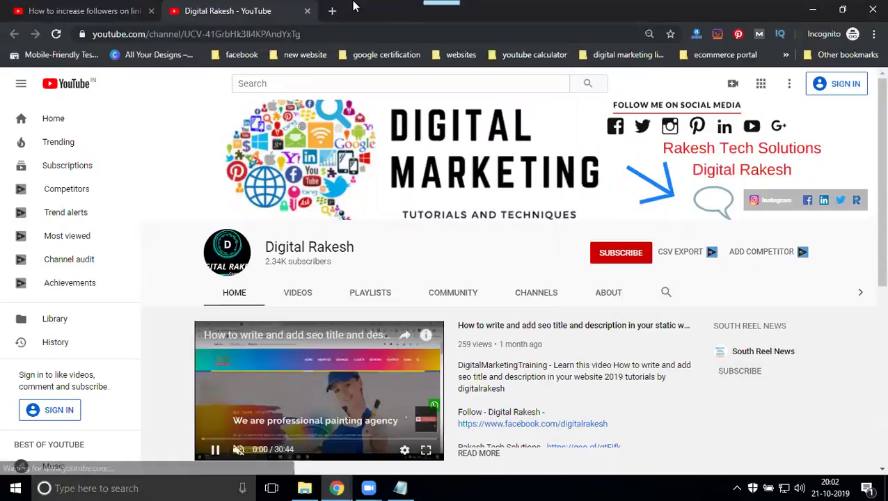
pyautogui.click(307, 11)
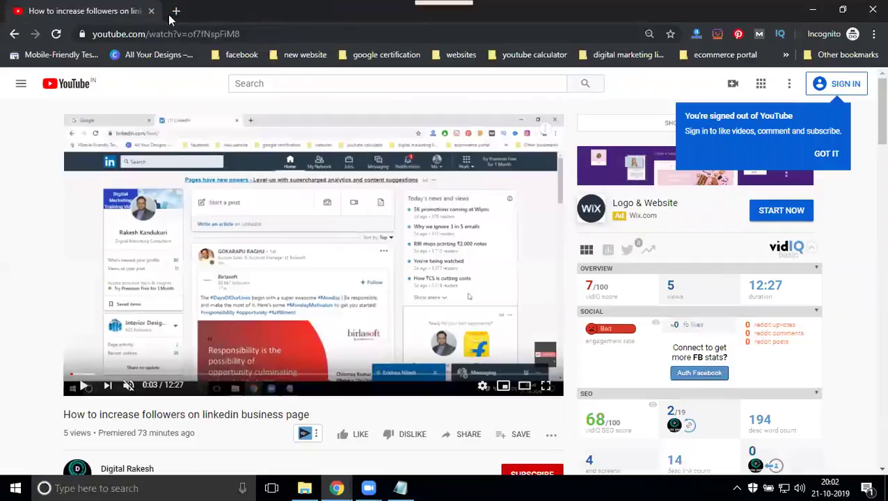
pyautogui.click(548, 374)
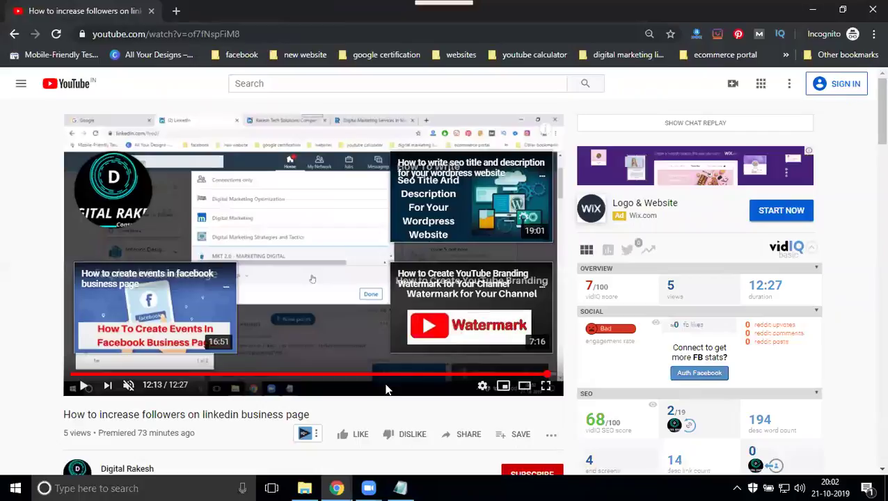
pyautogui.moveTo(98, 223)
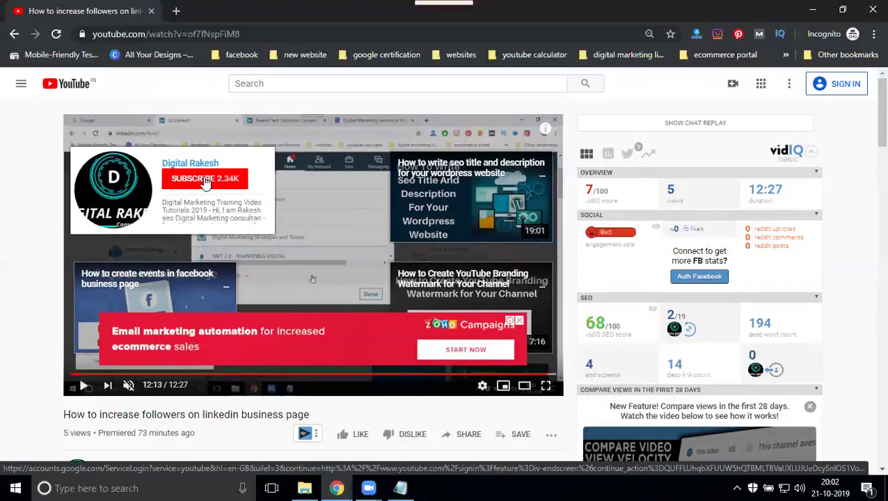
pyautogui.click(468, 376)
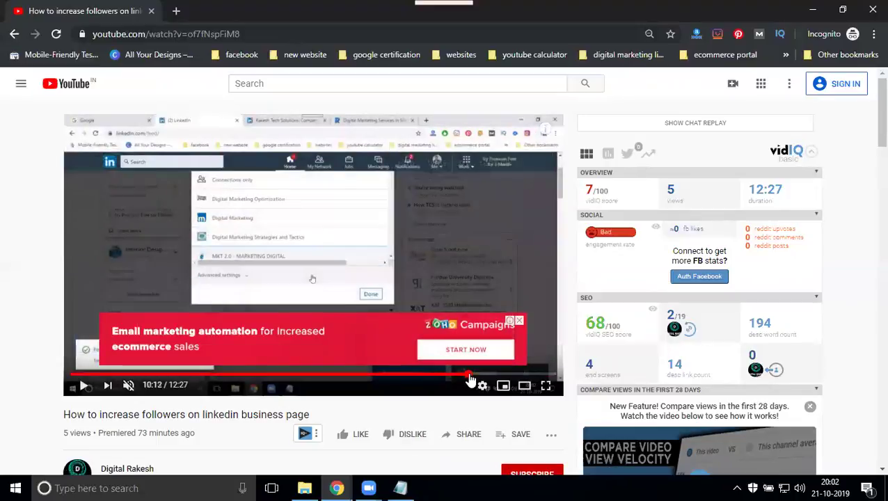
pyautogui.click(390, 376)
pyautogui.click(80, 376)
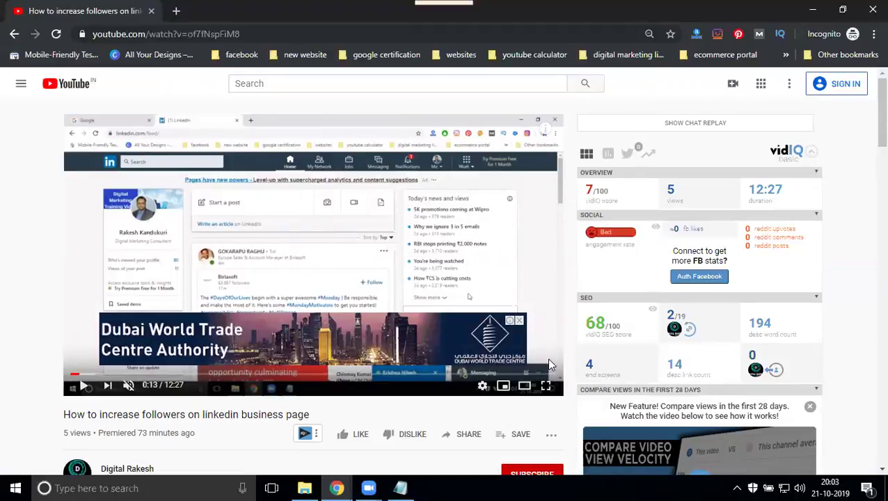
pyautogui.click(54, 34)
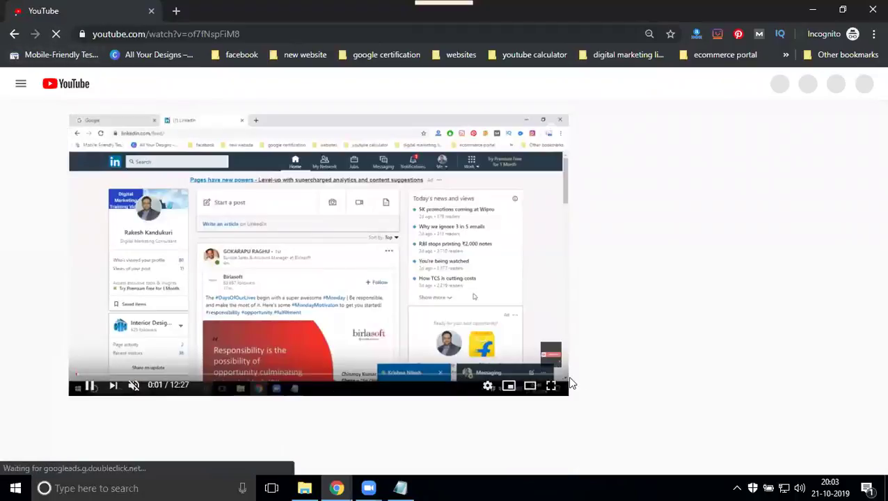
# - Jump to near the end of the video and pause it
pyautogui.moveTo(547, 366)
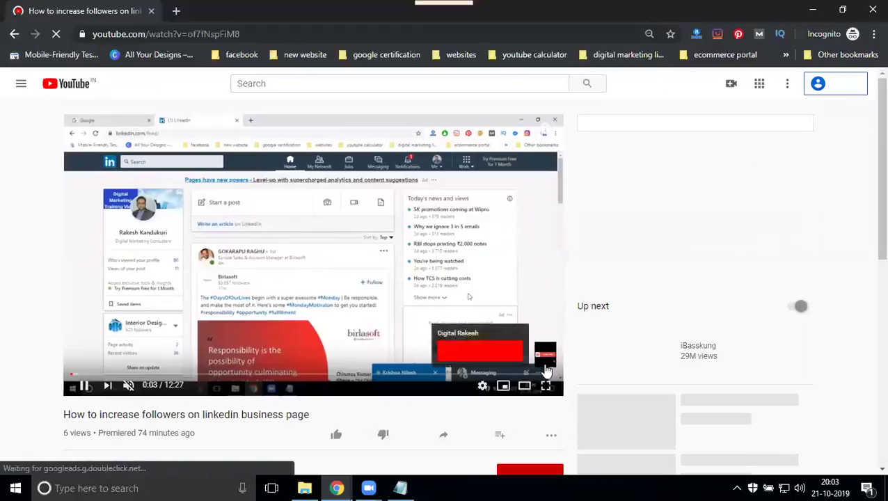
pyautogui.click(542, 376)
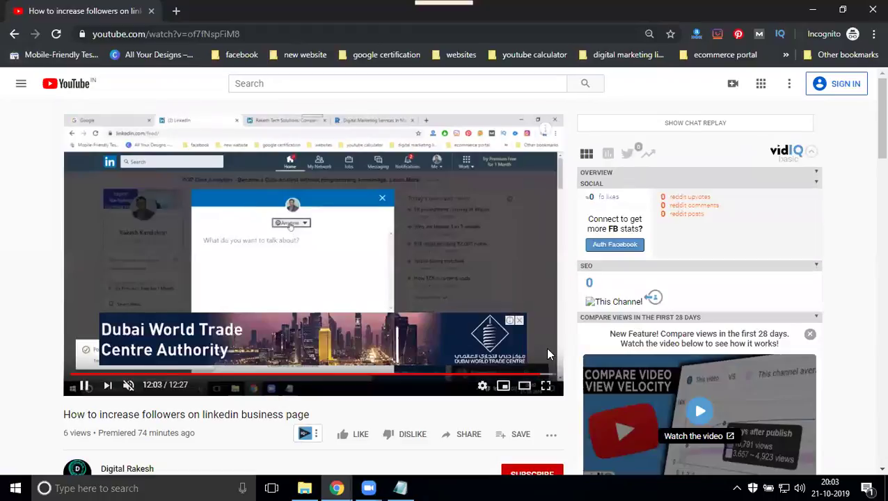
pyautogui.click(264, 227)
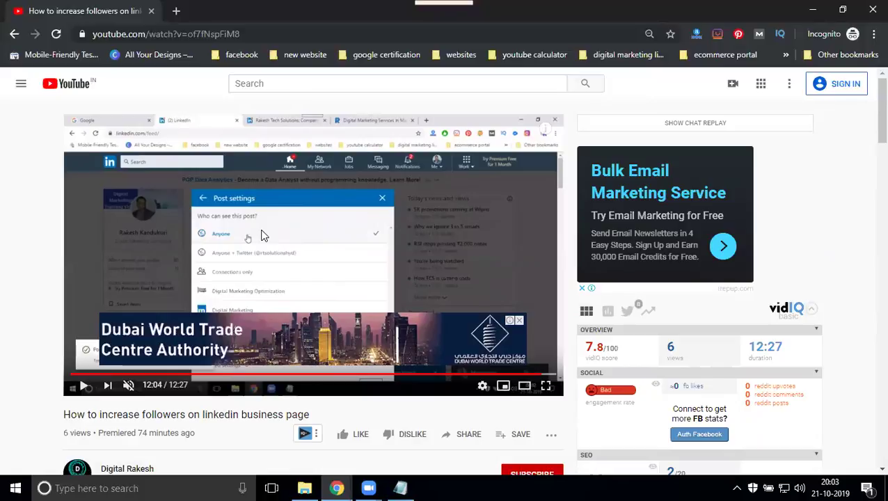
# - In the signed-in window, close the extra video tab and choose CUSTOMIZE CHANNEL
pyautogui.moveTo(336, 487)
pyautogui.click(271, 435)
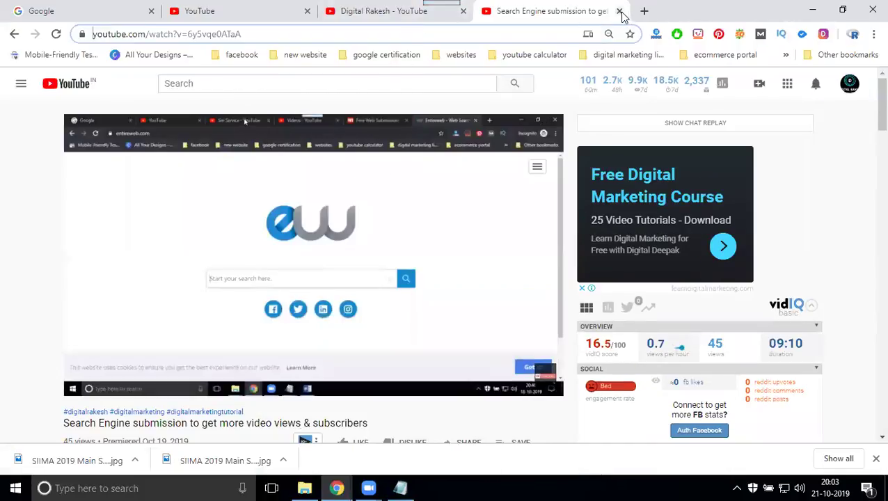
pyautogui.click(619, 11)
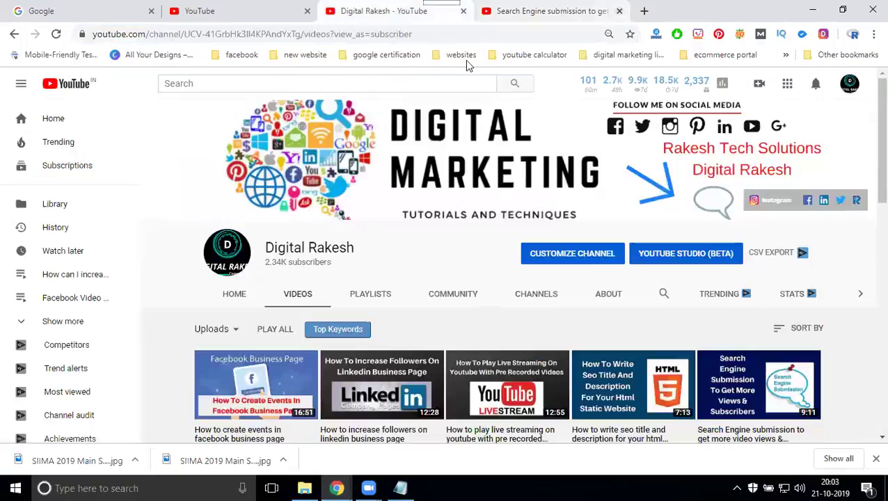
pyautogui.click(534, 252)
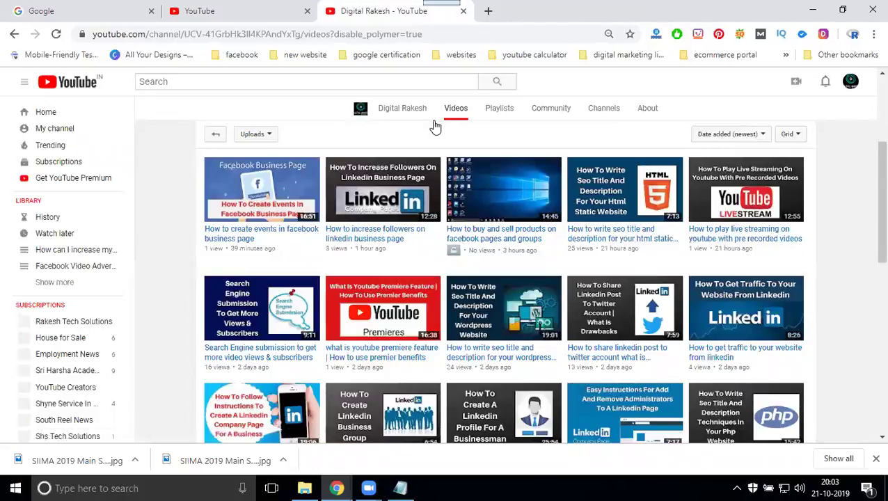
# - Open Video Manager in a new tab and switch it to Creator Studio Classic
pyautogui.scroll(3, 369, 132)
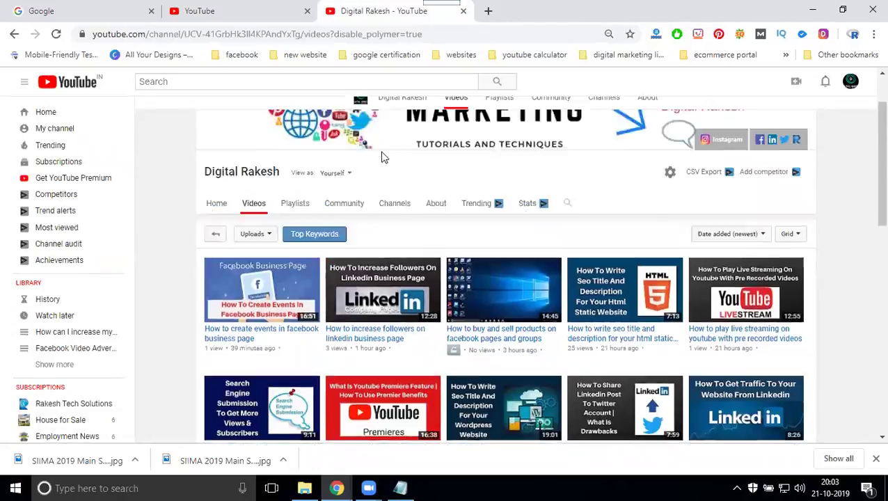
pyautogui.middleClick(387, 109)
pyautogui.click(505, 12)
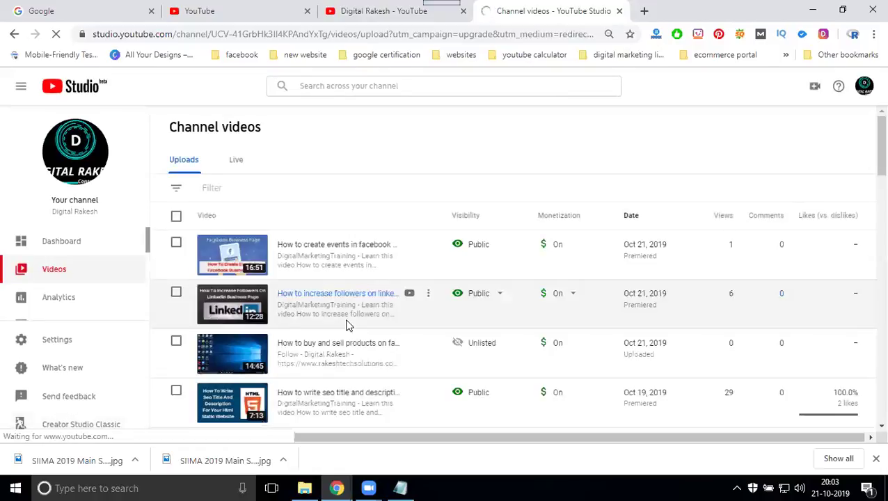
pyautogui.click(104, 426)
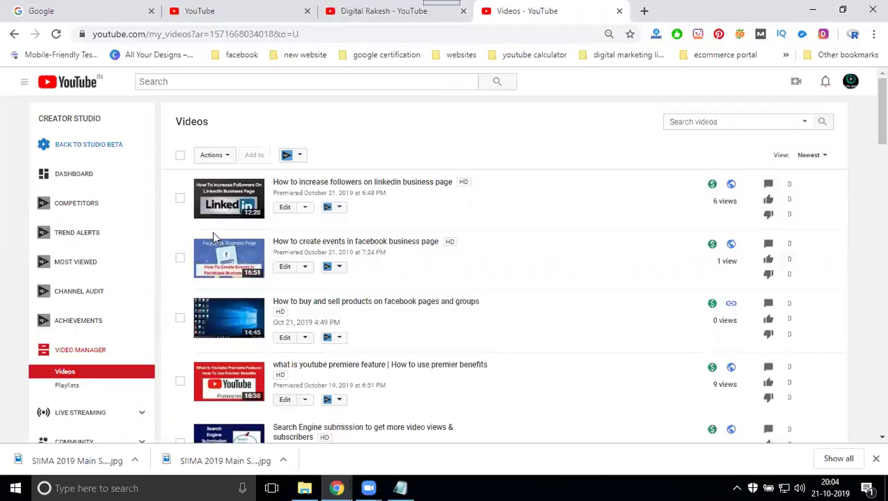
# - Go to CHANNEL > Branding in Creator Studio Classic
pyautogui.scroll(-5, 96, 189)
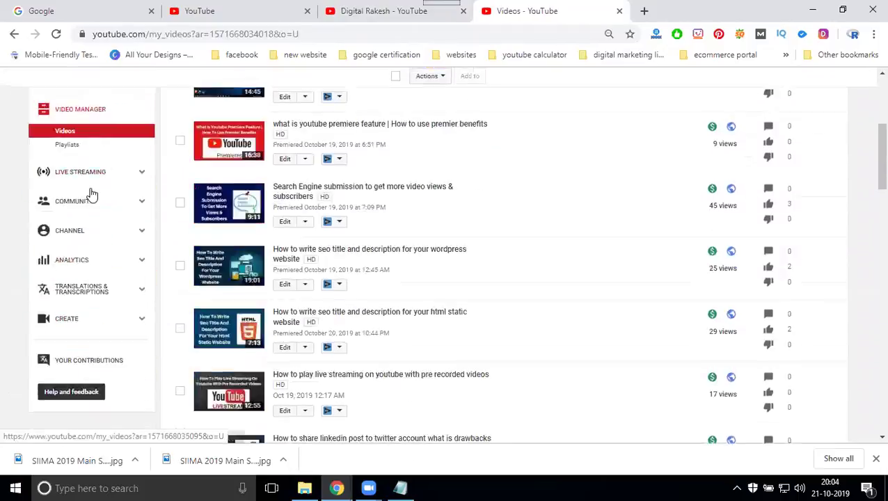
pyautogui.click(60, 217)
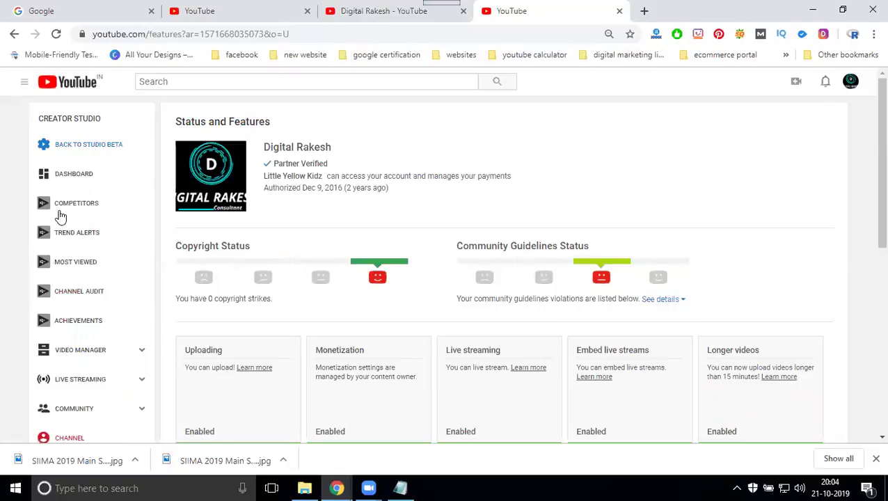
pyautogui.scroll(-4, 73, 279)
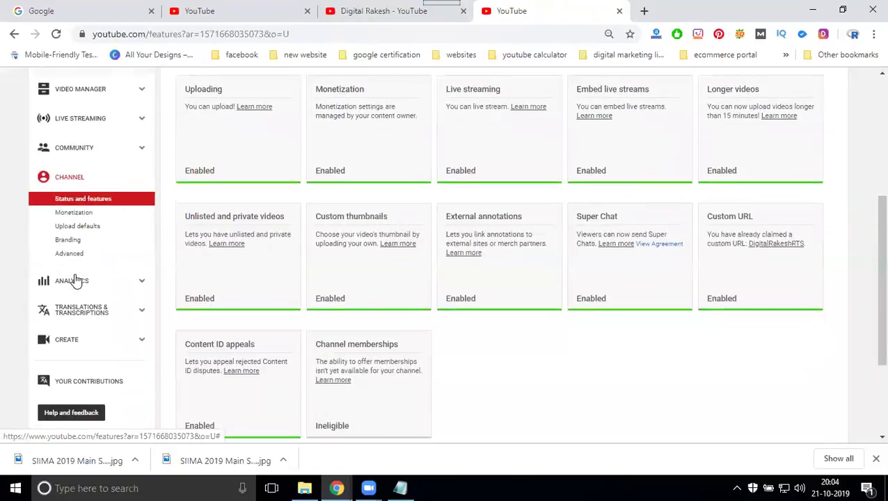
pyautogui.click(78, 242)
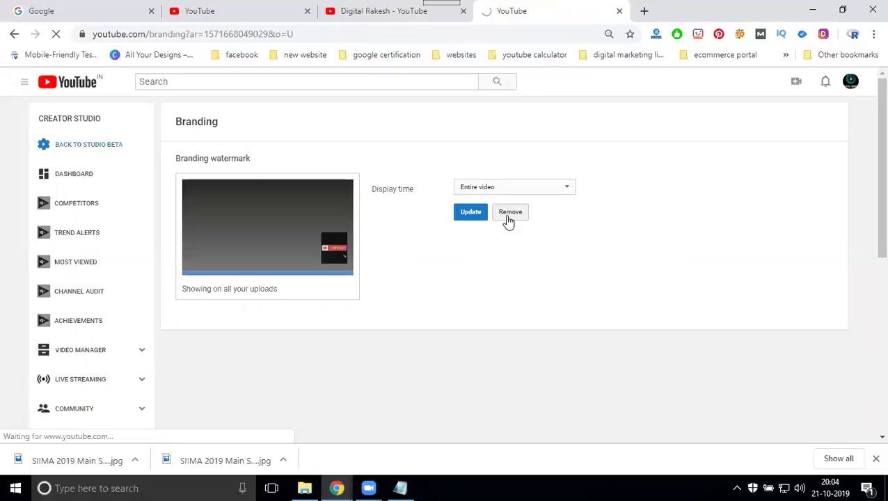
# - Remove the old watermark and choose digital rakesh.png from D:\RTS COntent 2019\rts project 2019
pyautogui.click(509, 220)
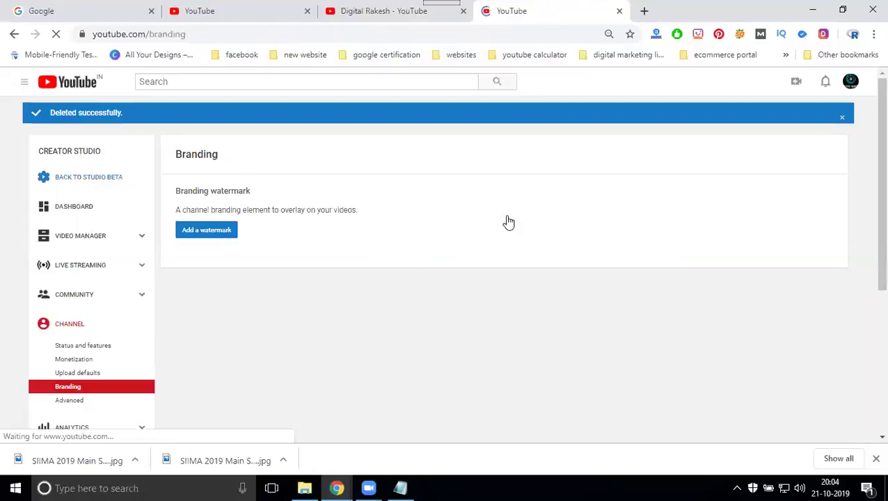
pyautogui.click(211, 232)
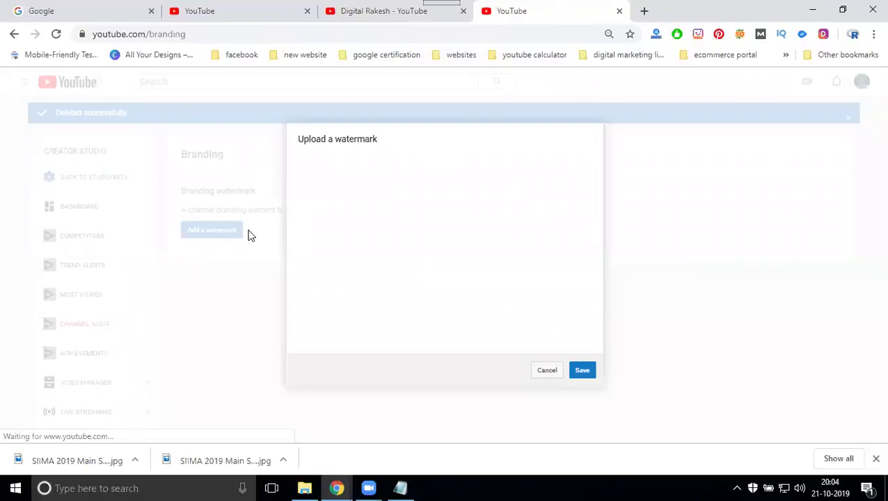
pyautogui.click(324, 316)
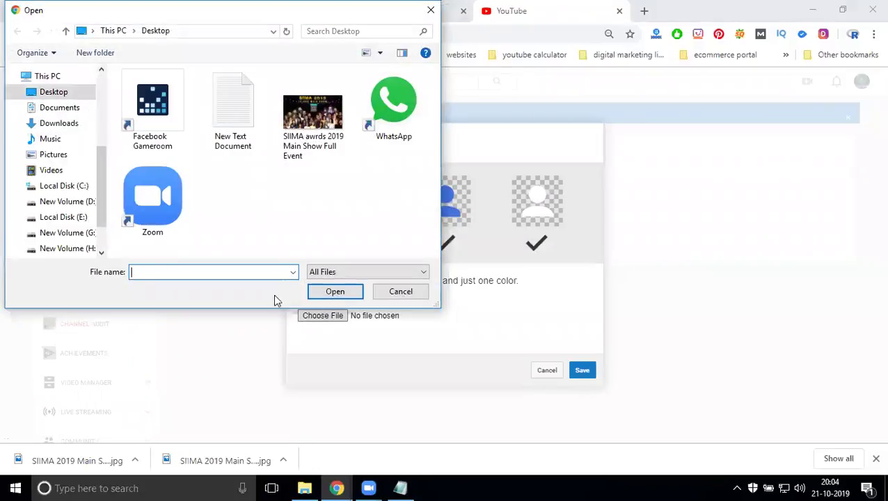
pyautogui.click(69, 202)
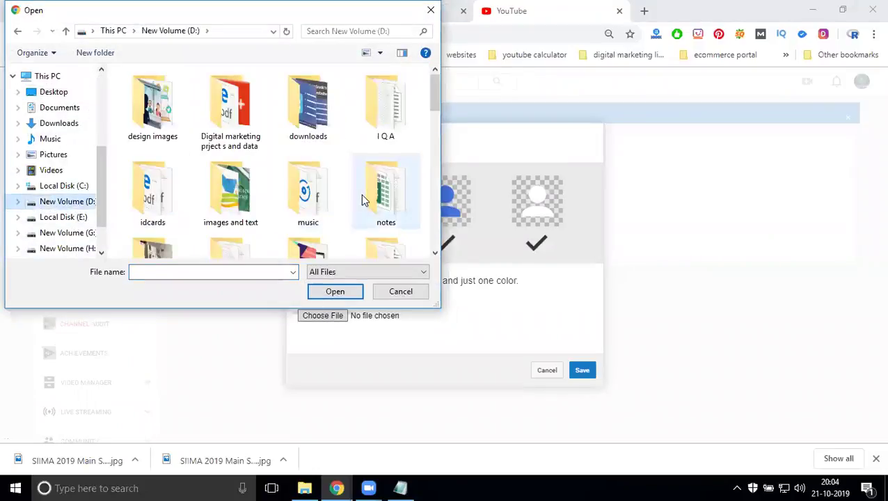
pyautogui.scroll(-2, 348, 182)
pyautogui.doubleClick(303, 104)
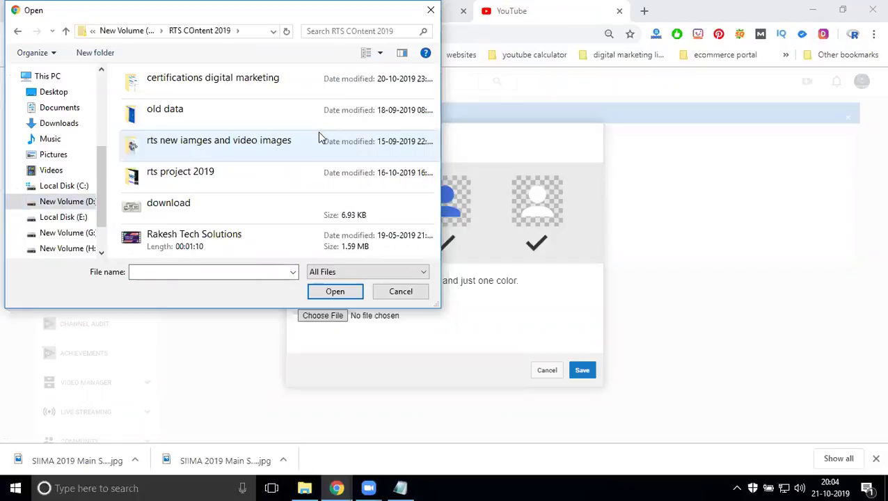
pyautogui.click(196, 156)
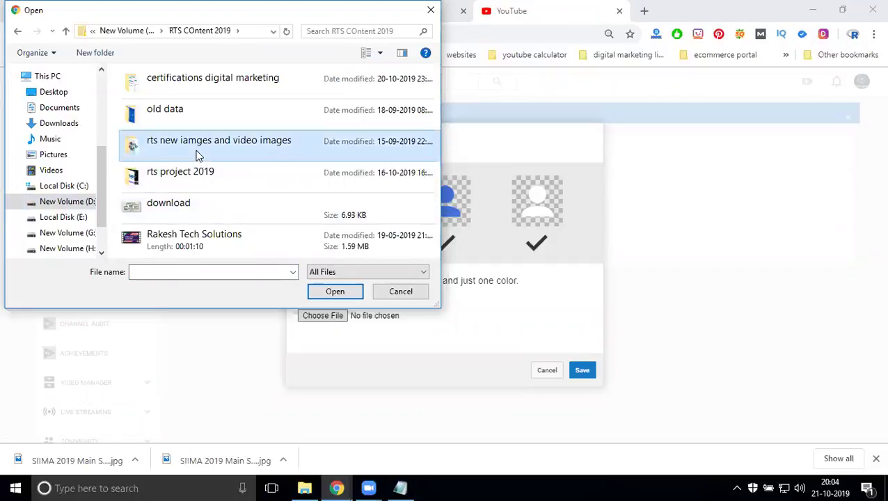
pyautogui.doubleClick(198, 175)
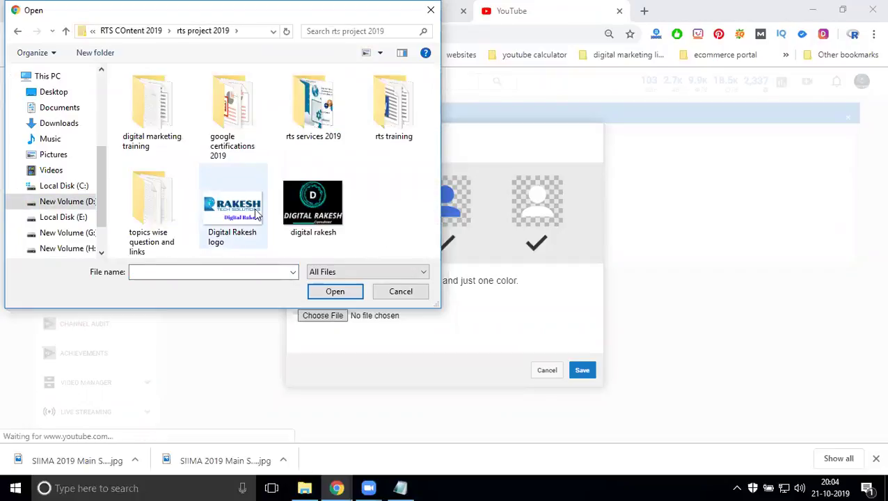
pyautogui.click(303, 212)
pyautogui.doubleClick(302, 213)
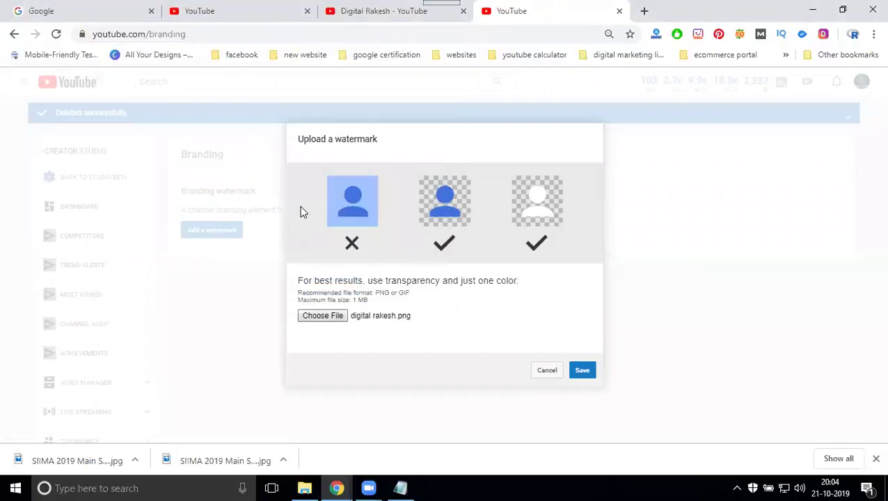
# - Save the new watermark, shown on all uploads from a custom start time of 00:05
pyautogui.click(583, 370)
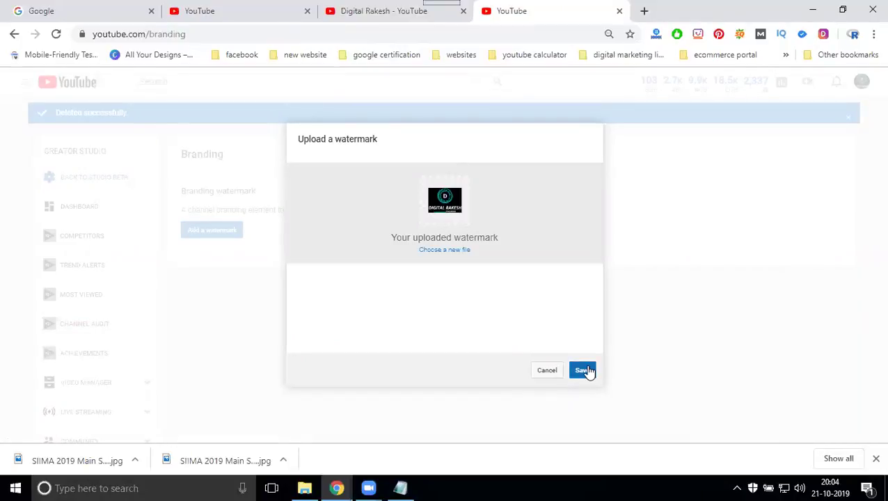
pyautogui.click(584, 371)
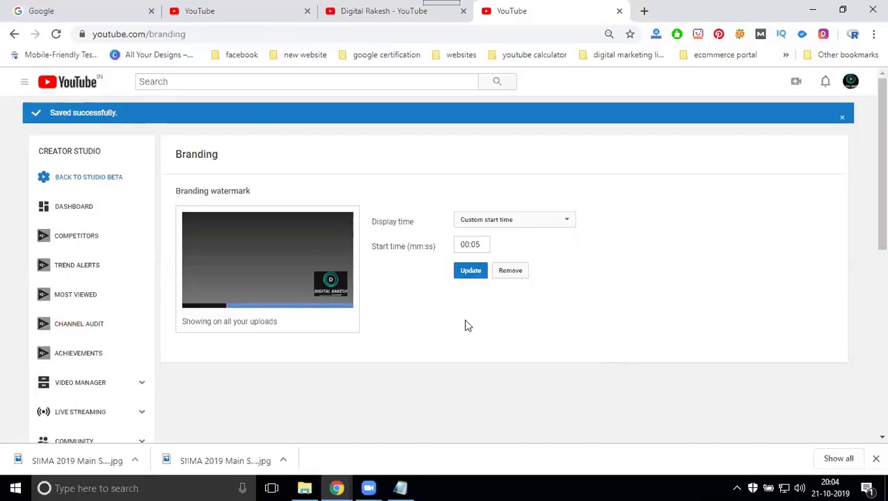
pyautogui.scroll(-3, 167, 316)
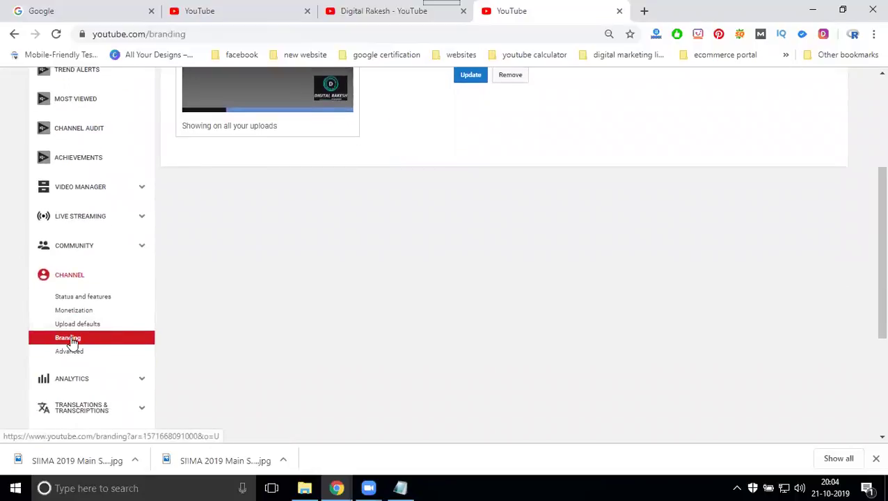
pyautogui.scroll(2, 368, 146)
pyautogui.scroll(1, 368, 146)
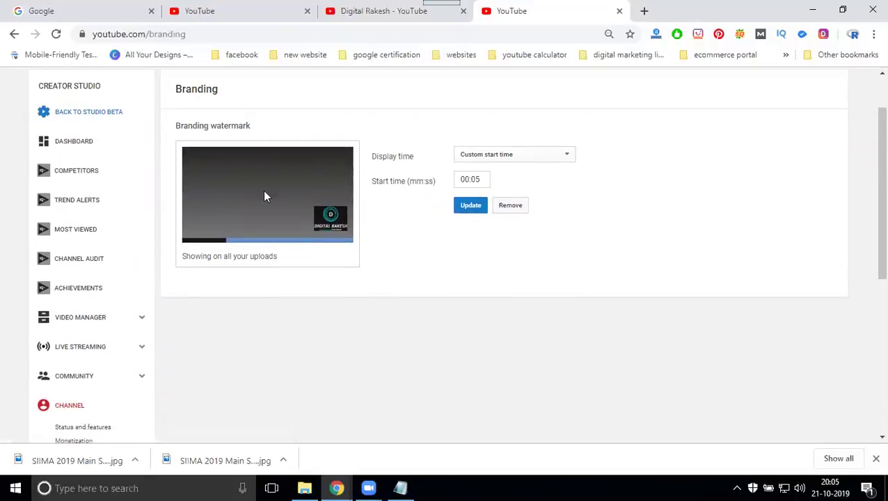
# - Open the LinkedIn followers video's edit page from Video Manager in a new tab
pyautogui.click(90, 317)
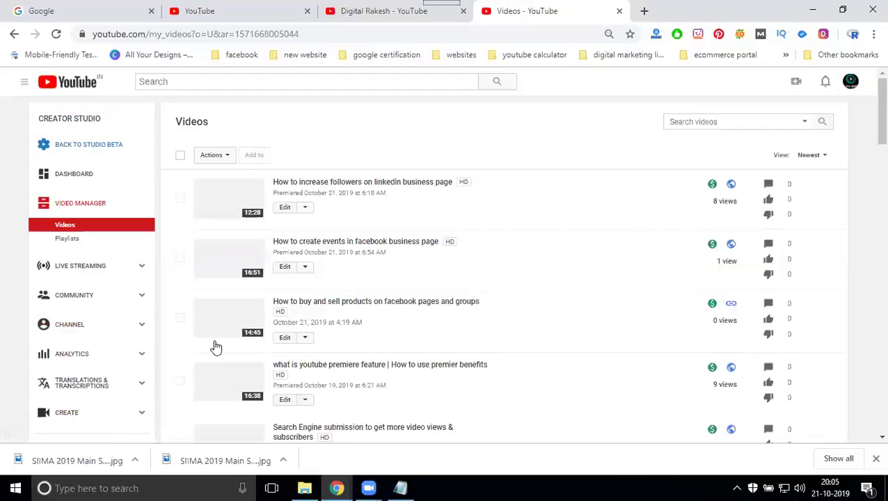
pyautogui.rightClick(285, 212)
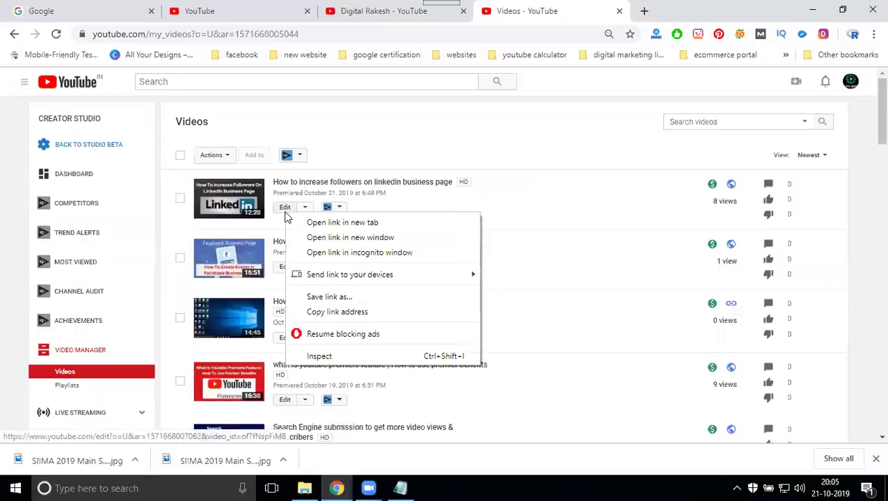
pyautogui.click(338, 222)
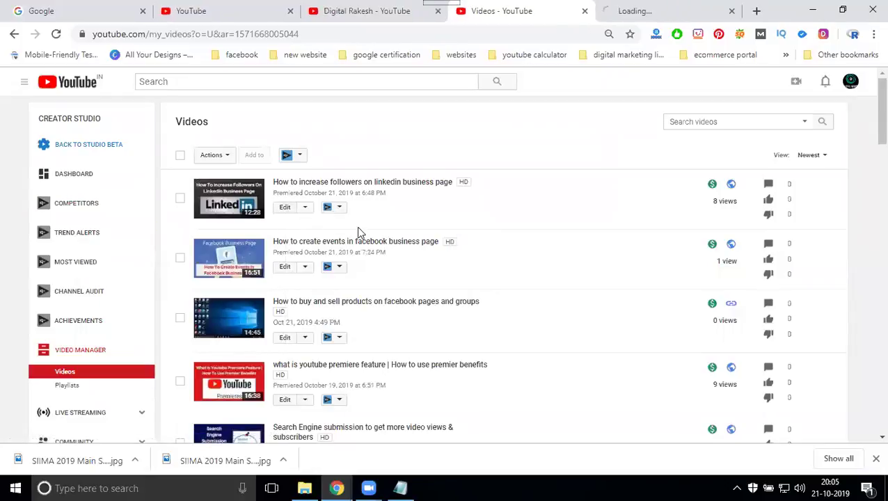
pyautogui.click(691, 7)
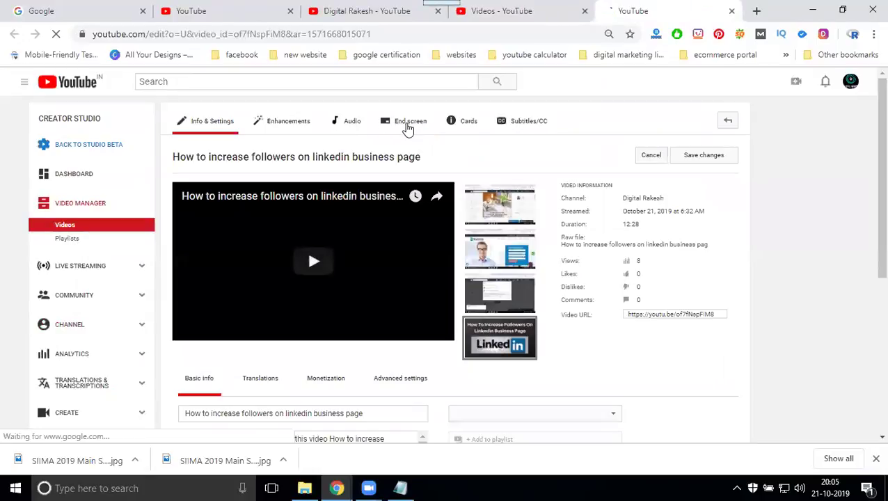
# - Open the End screen editor for the LinkedIn followers video
pyautogui.click(411, 122)
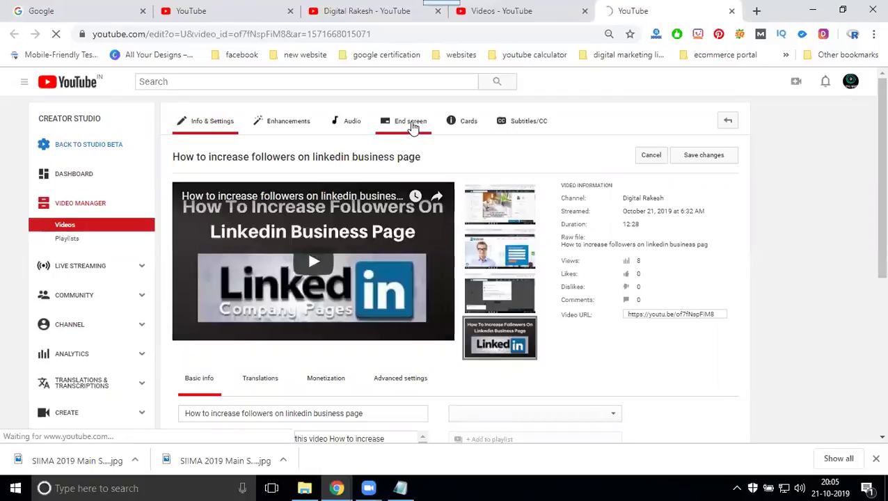